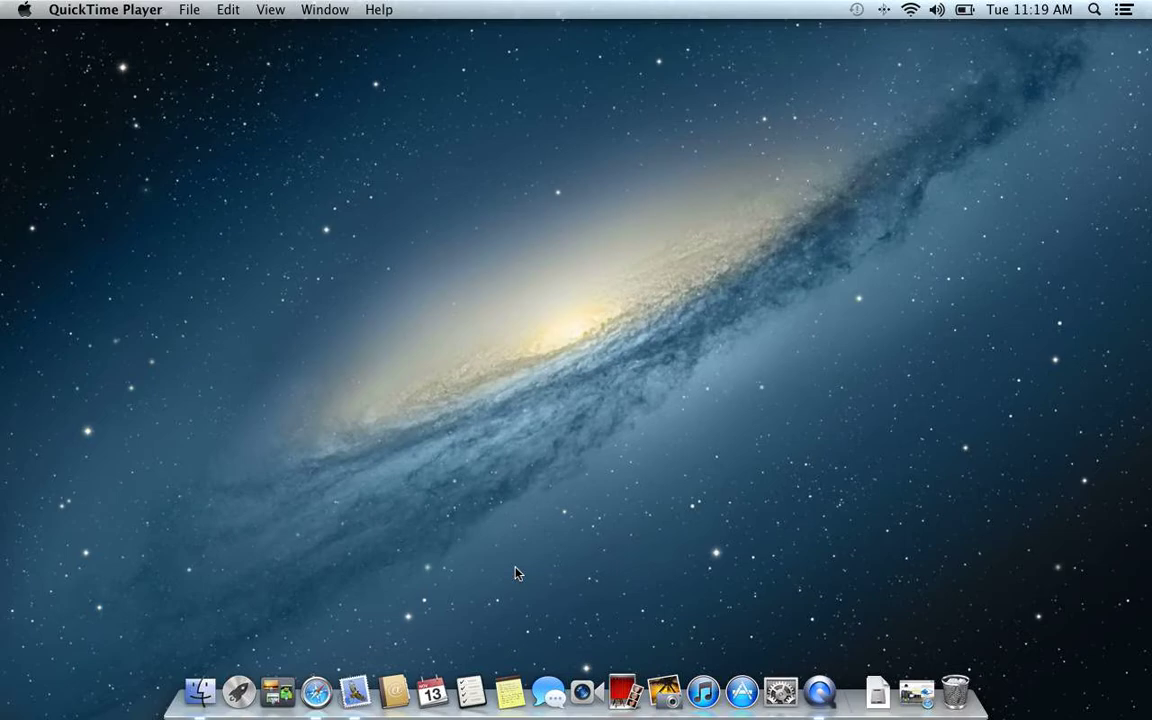
Step: Review the operating-system options on the CrashPlan PROe free-trial download page, then close Safari
click(916, 692)
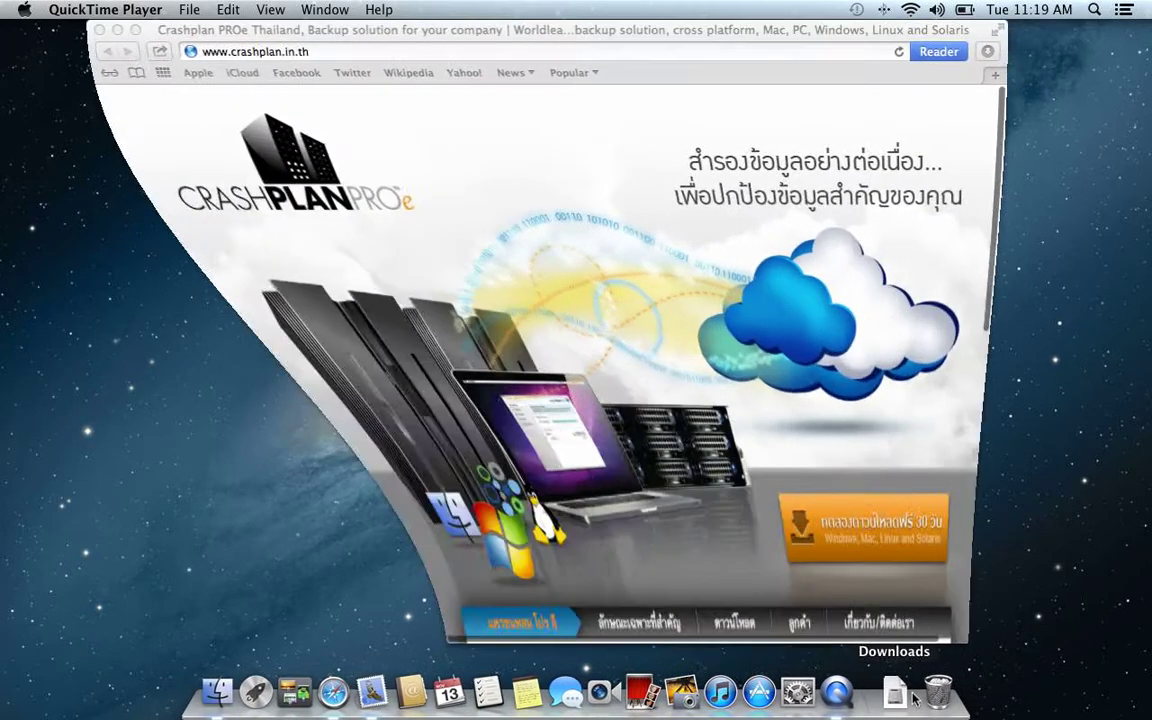
scroll(828, 425, down, 3)
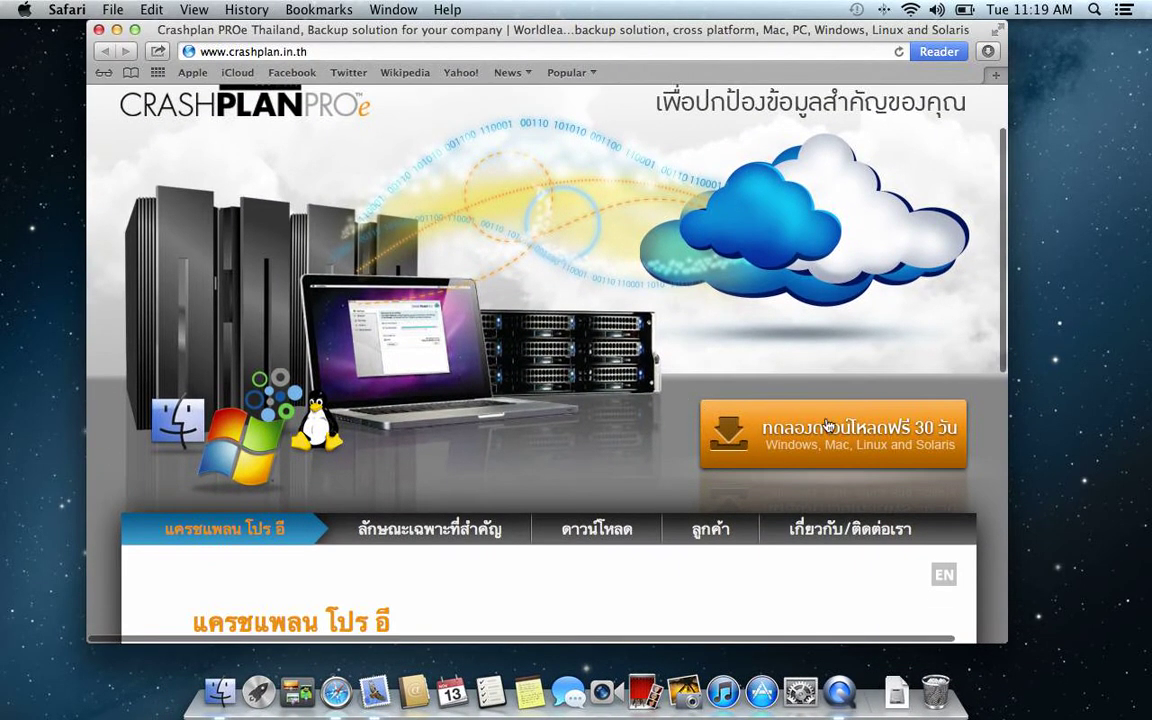
click(828, 425)
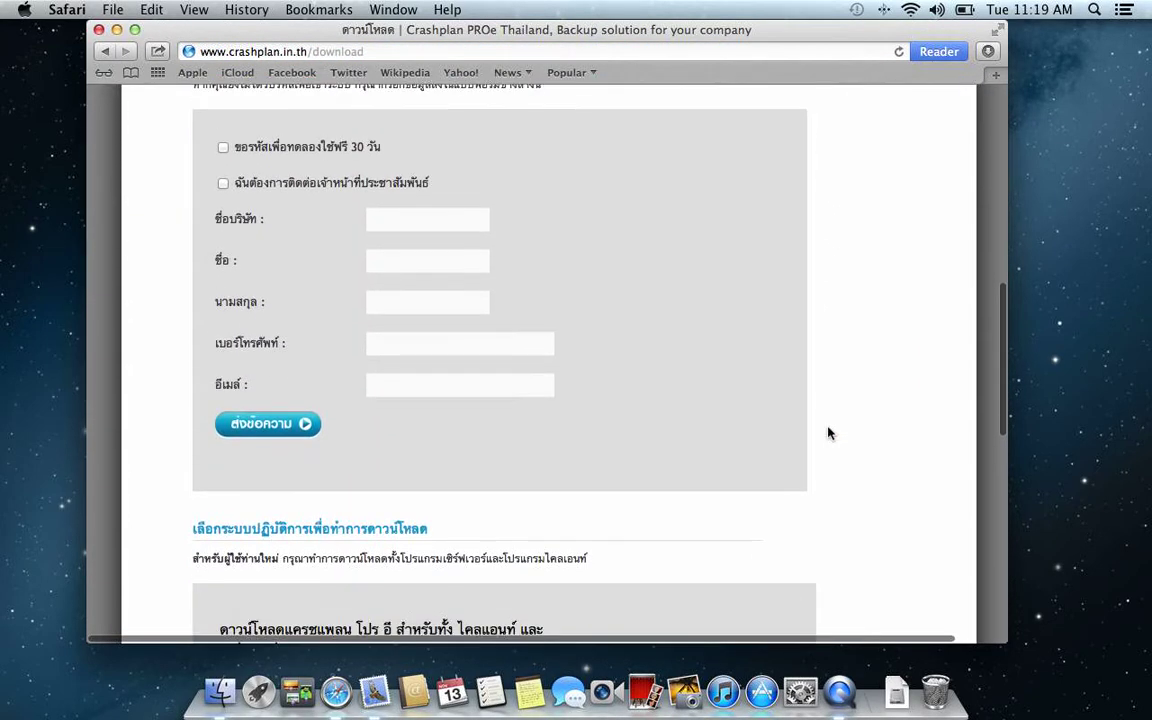
click(330, 364)
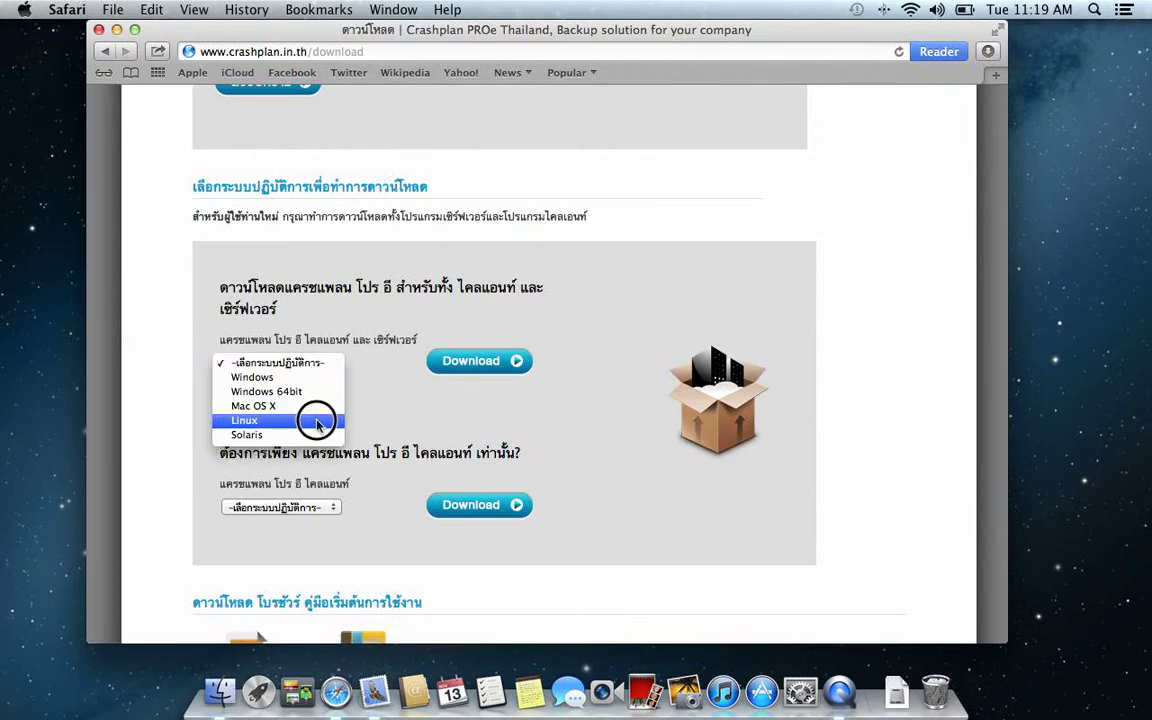
click(488, 383)
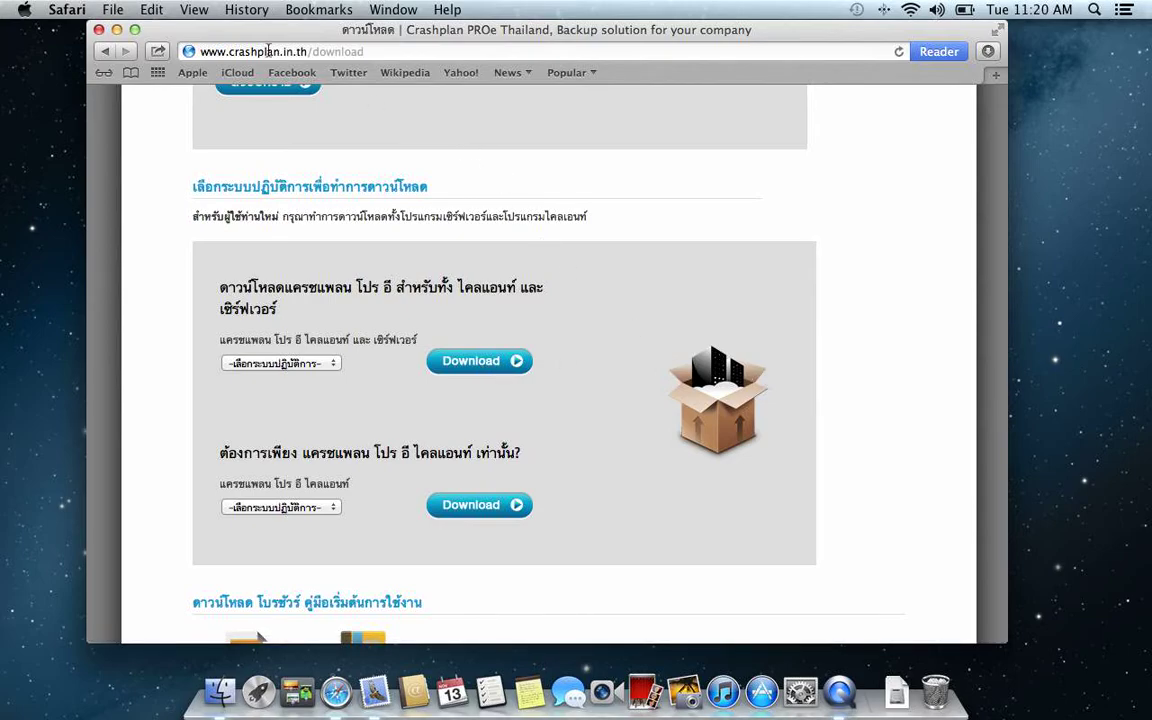
click(99, 30)
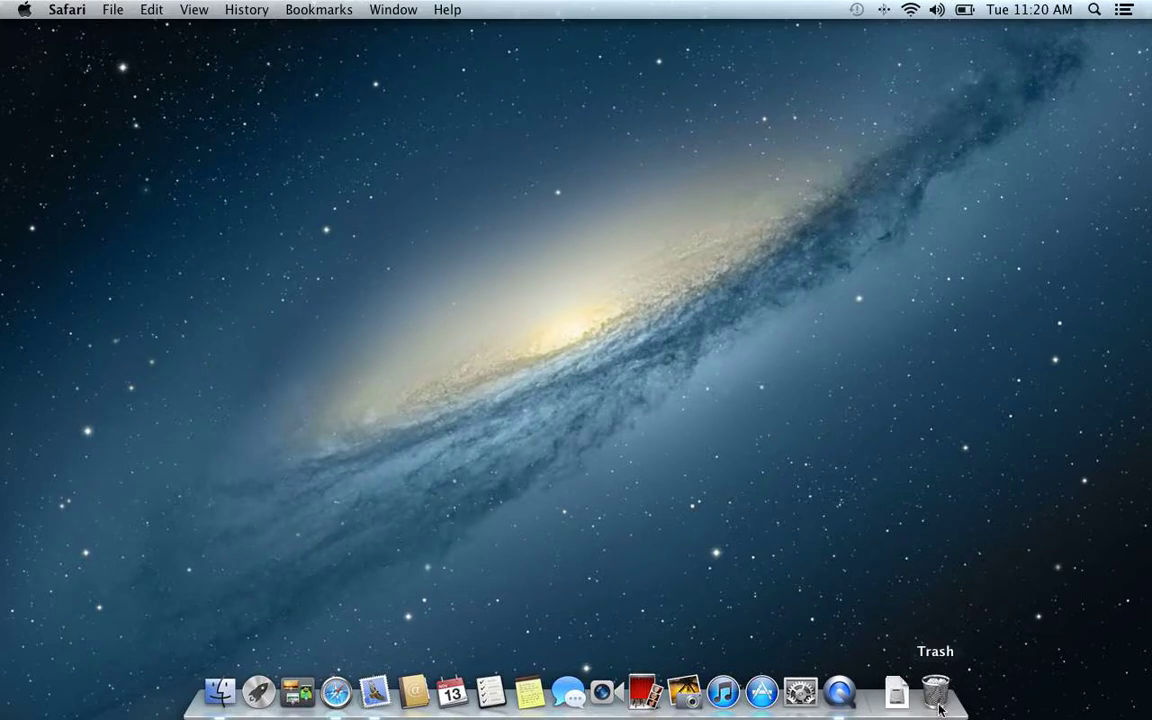
Step: Mount CrashPlanPROServer_3.4.1_Mac.dmg from Downloads and launch the PROe Server installer
click(897, 692)
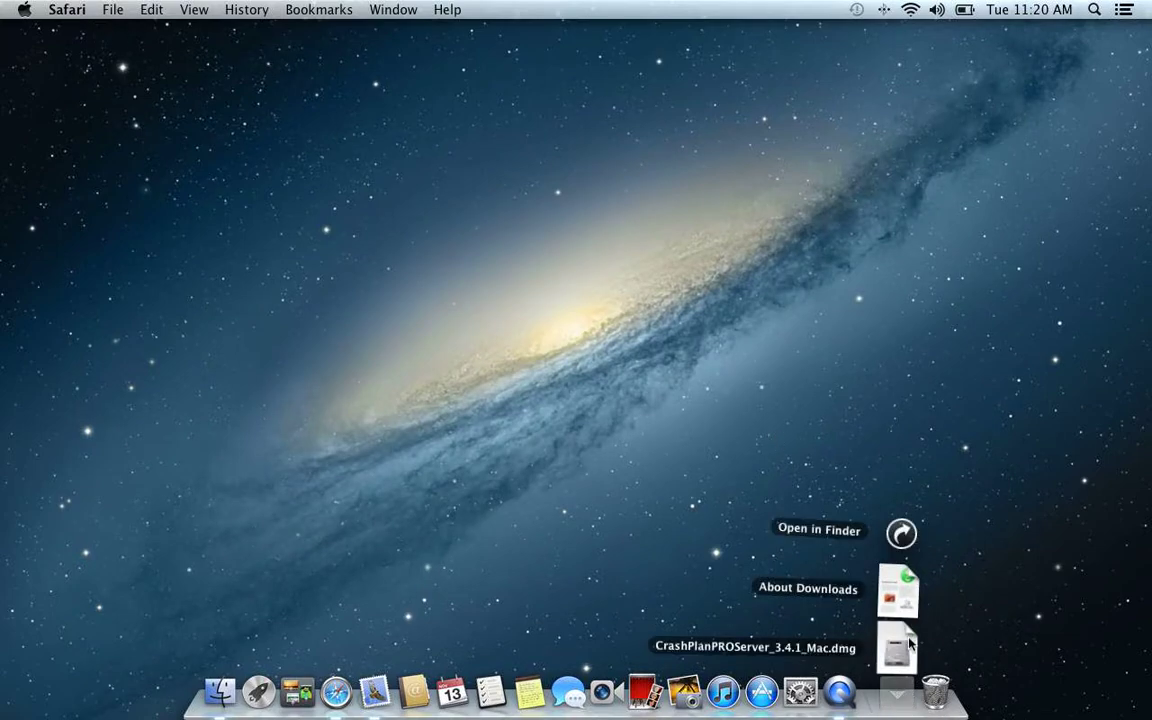
click(903, 537)
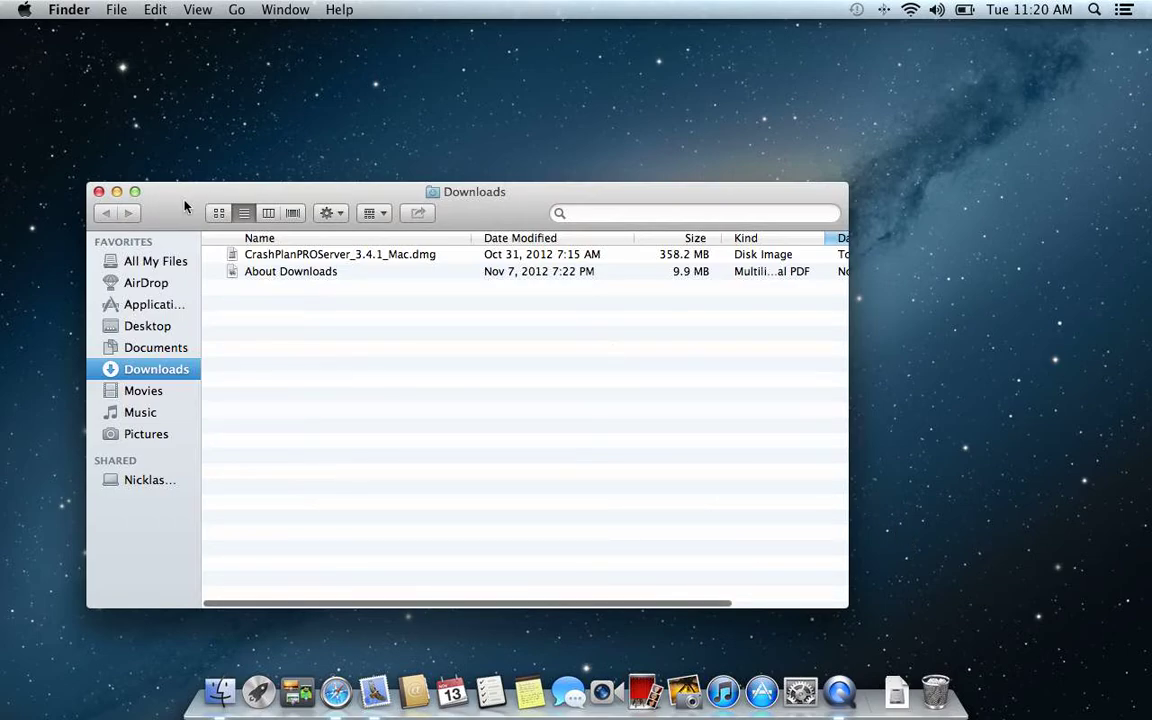
double_click(231, 256)
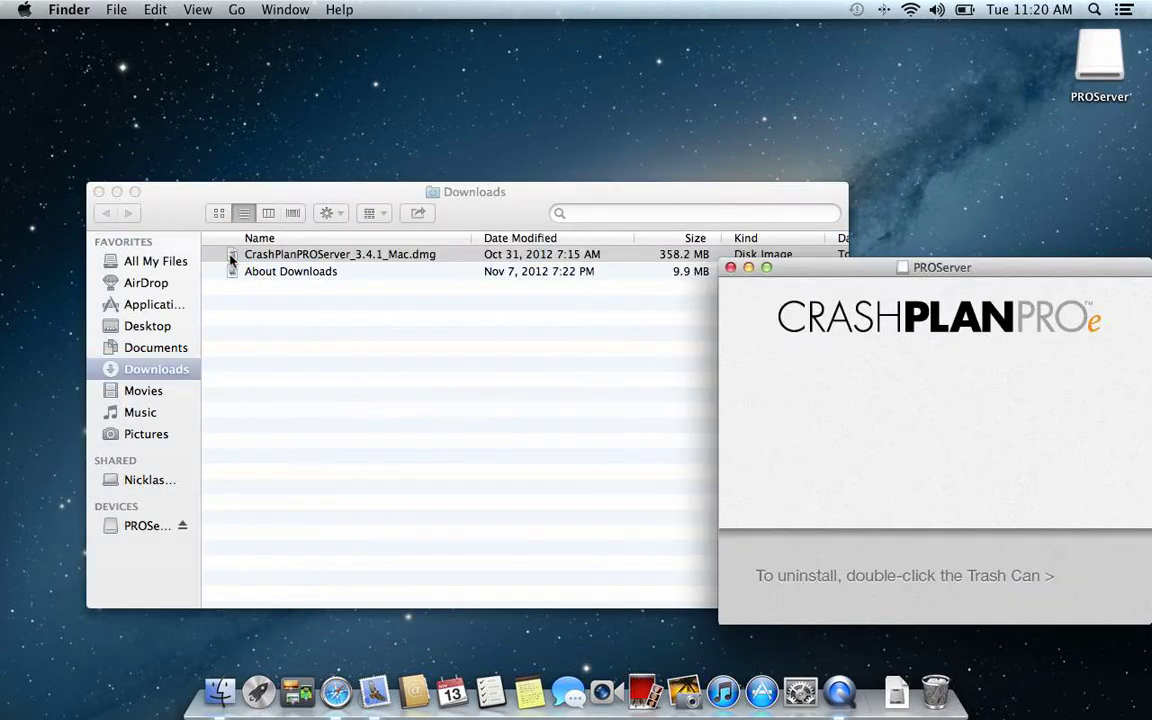
click(97, 191)
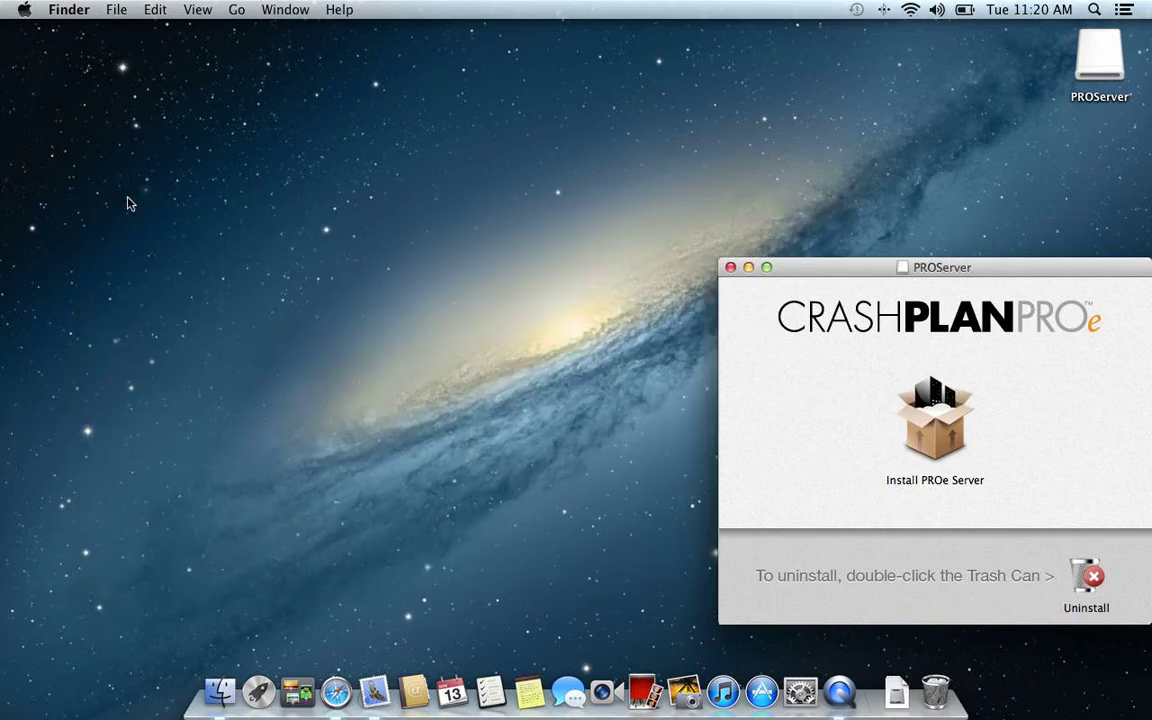
double_click(935, 420)
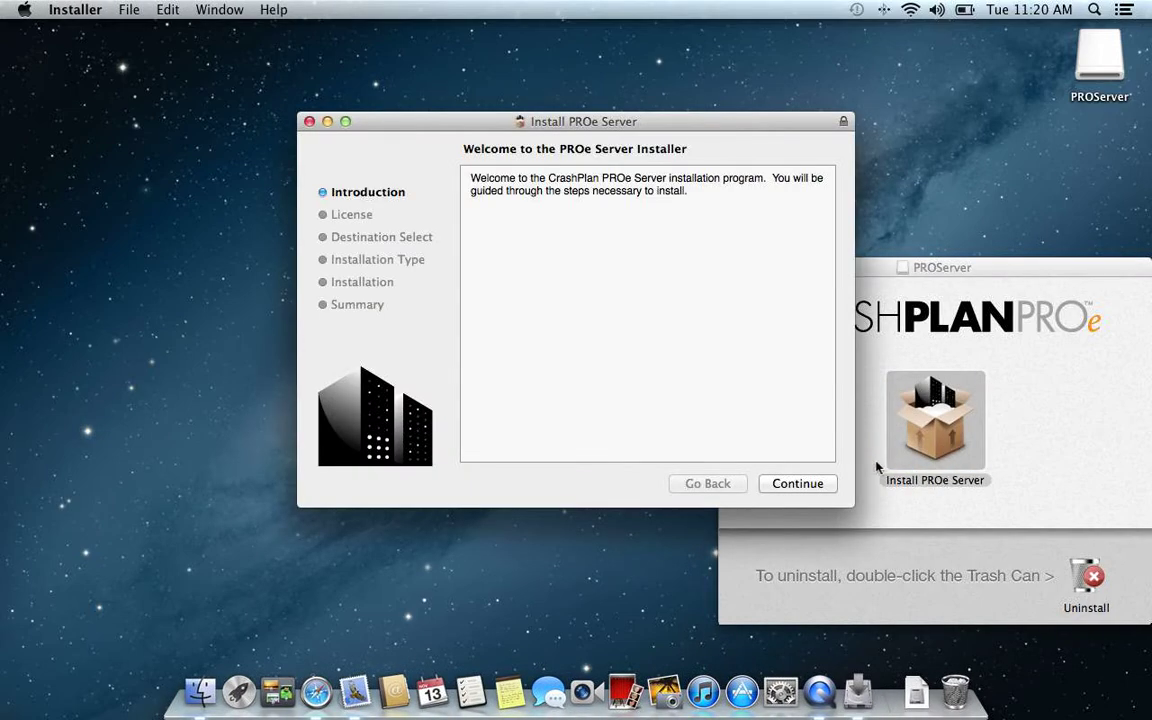
Step: Agree to the license, authorize with the admin password, and complete the standard installation
click(815, 485)
click(815, 485)
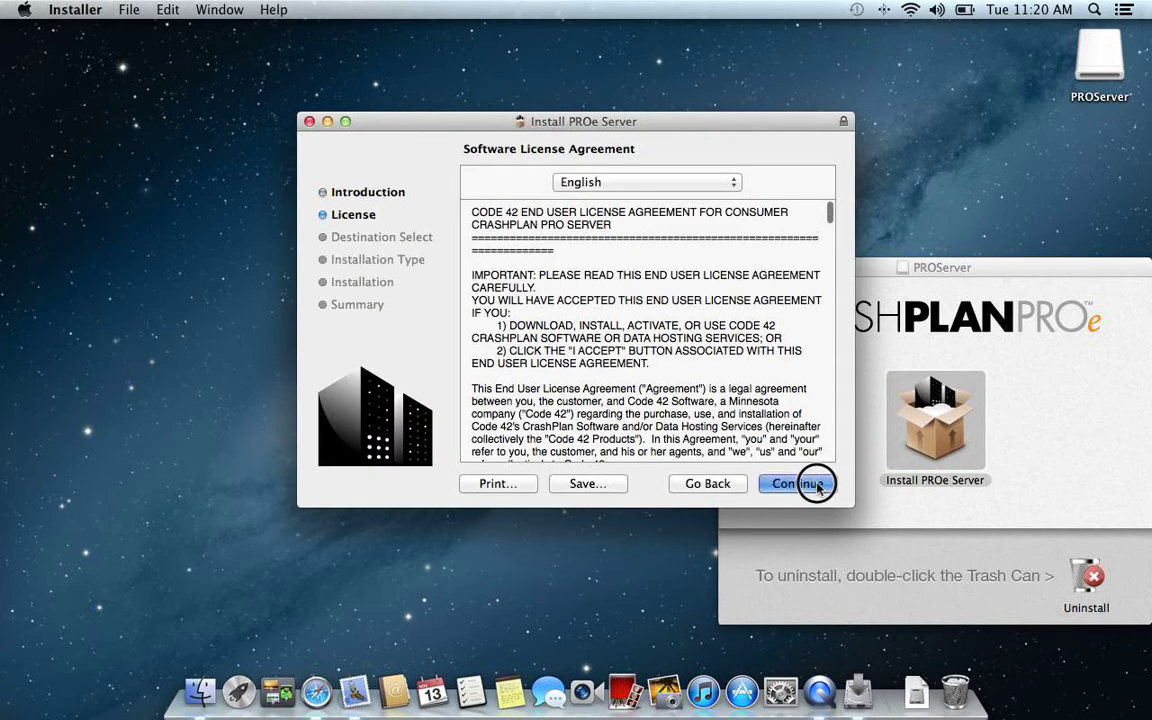
click(759, 277)
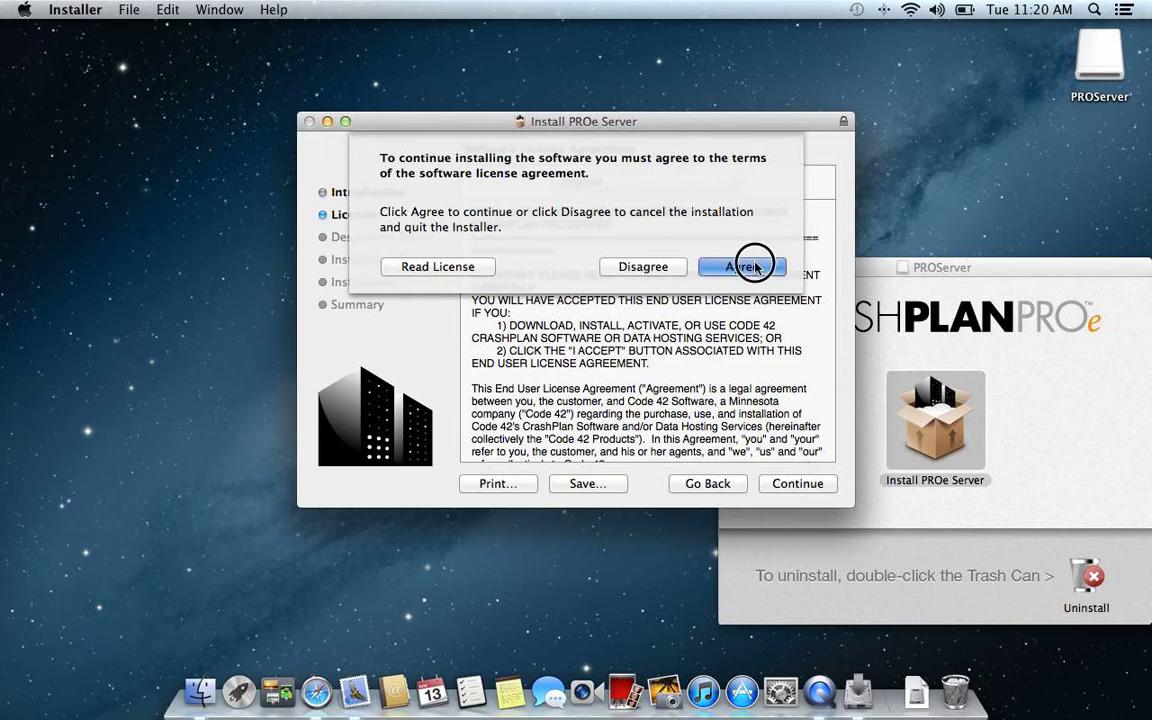
click(813, 486)
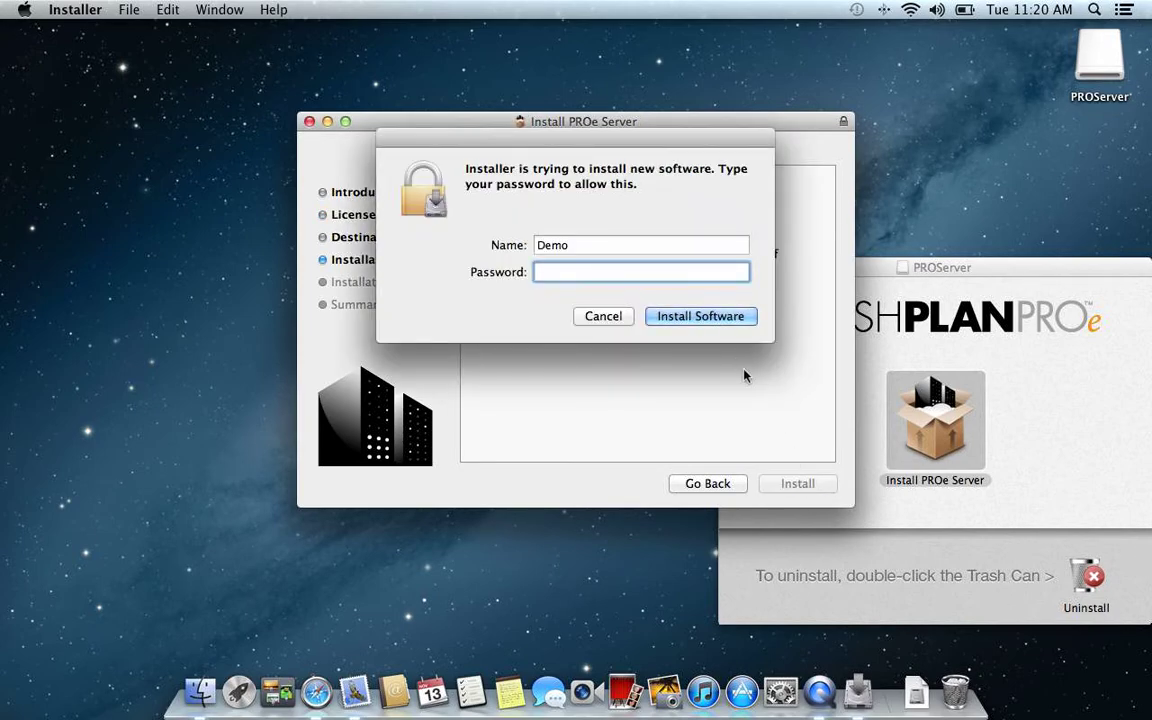
text(••••)
key(Return)
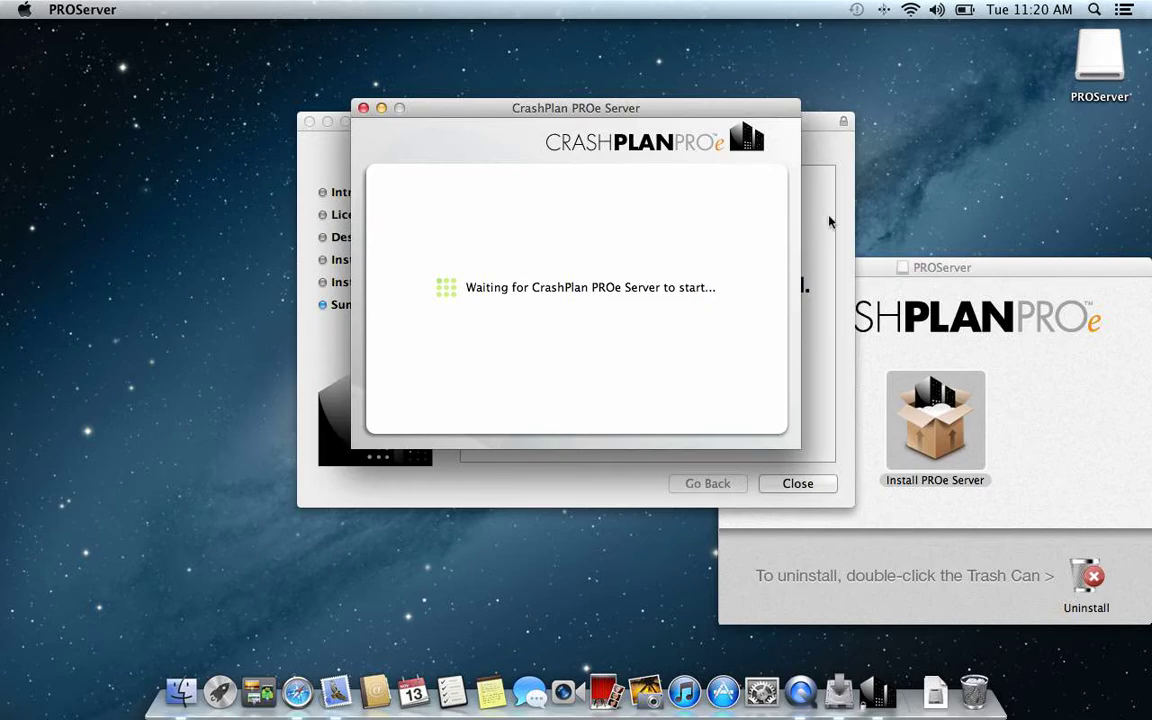
click(806, 483)
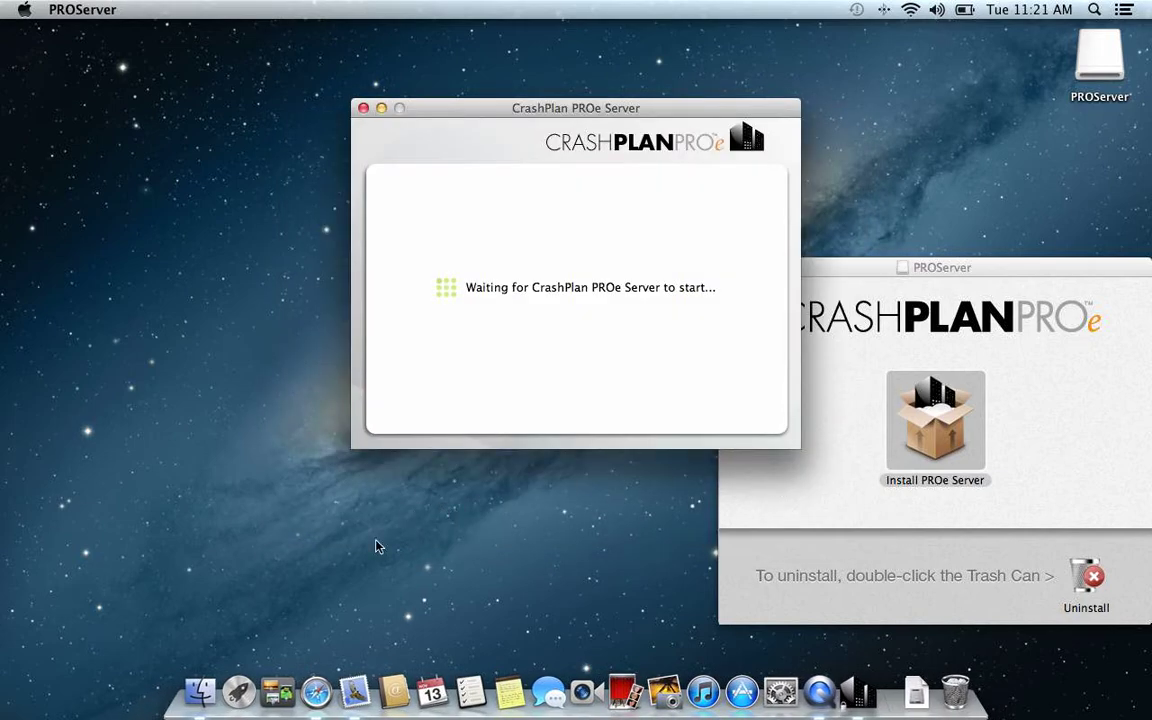
Step: Select and copy the master license key from the forwarded license e-mail in Mail
click(357, 697)
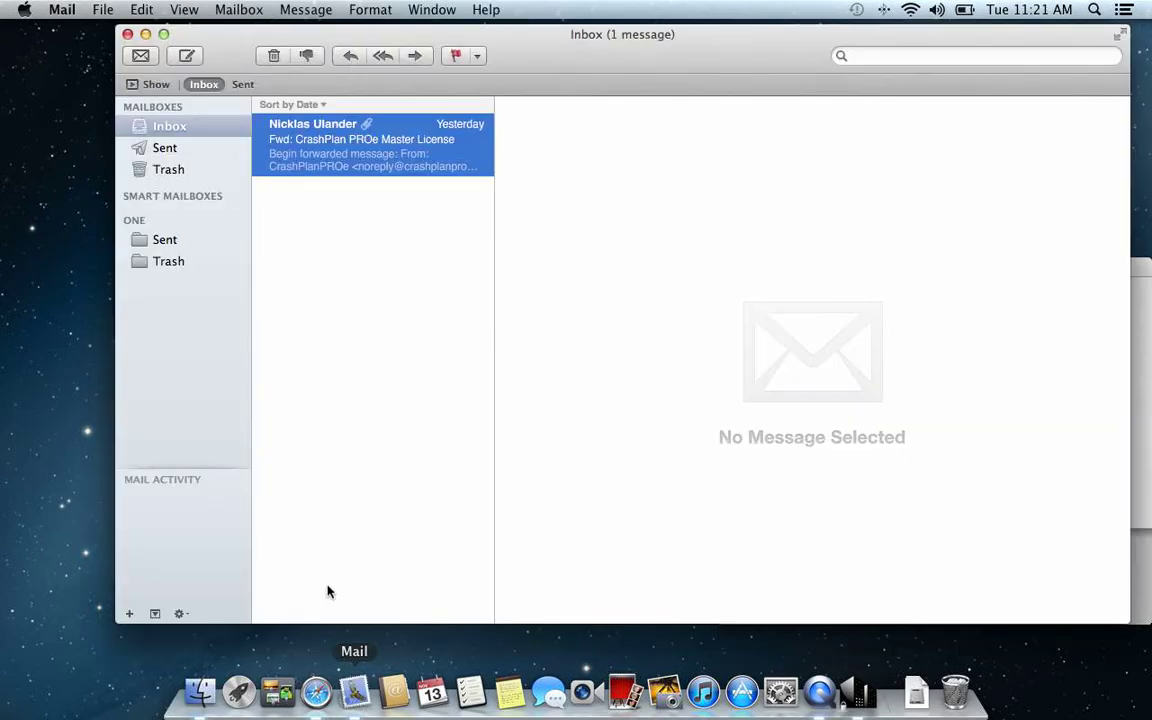
click(629, 62)
drag(629, 62, 197, 60)
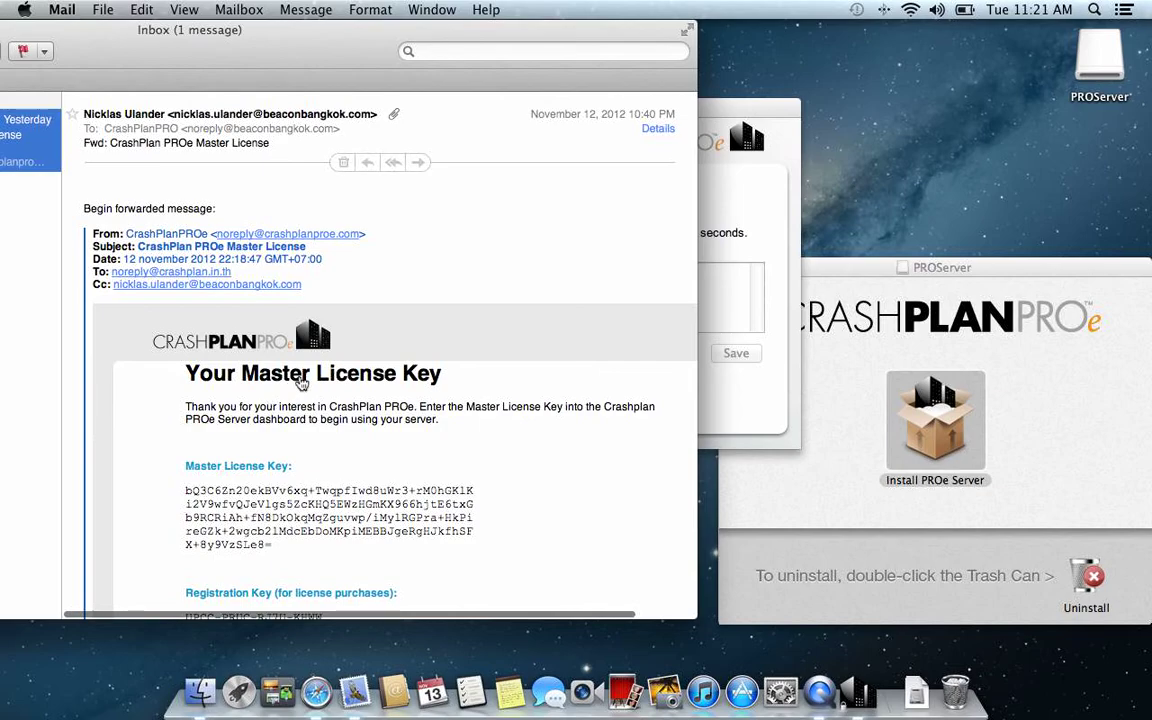
scroll(300, 380, down, 3)
scroll(307, 380, down, 2)
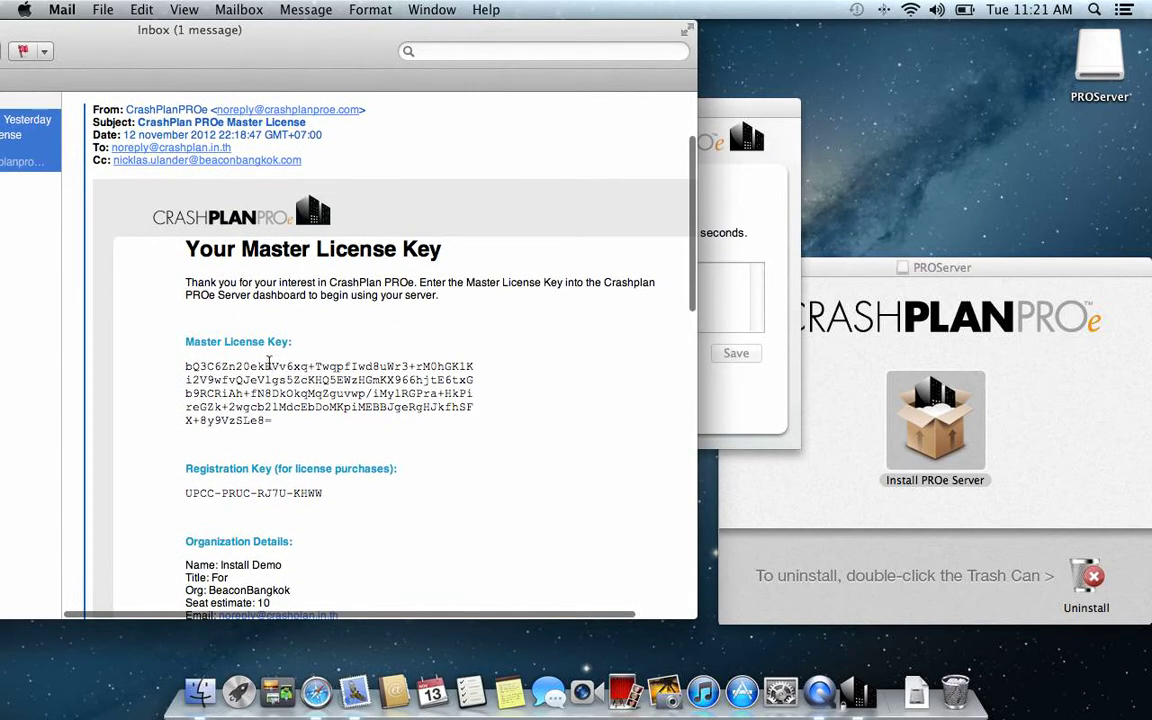
scroll(240, 328, down, 2)
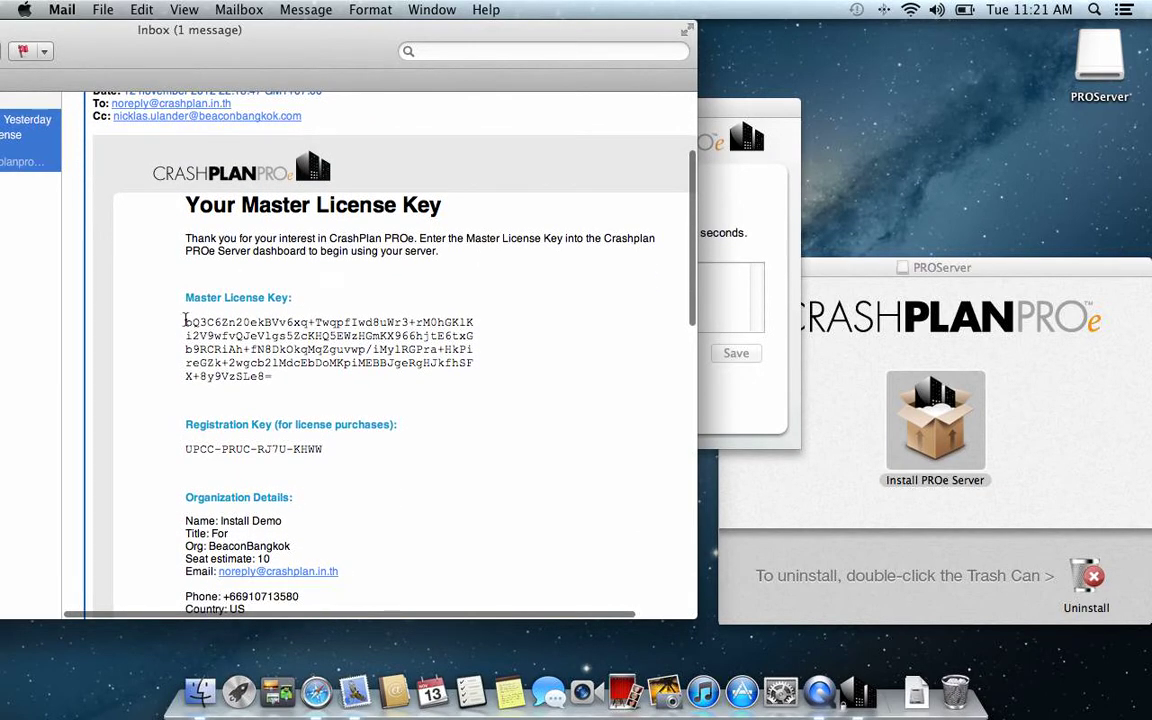
drag(185, 318, 290, 382)
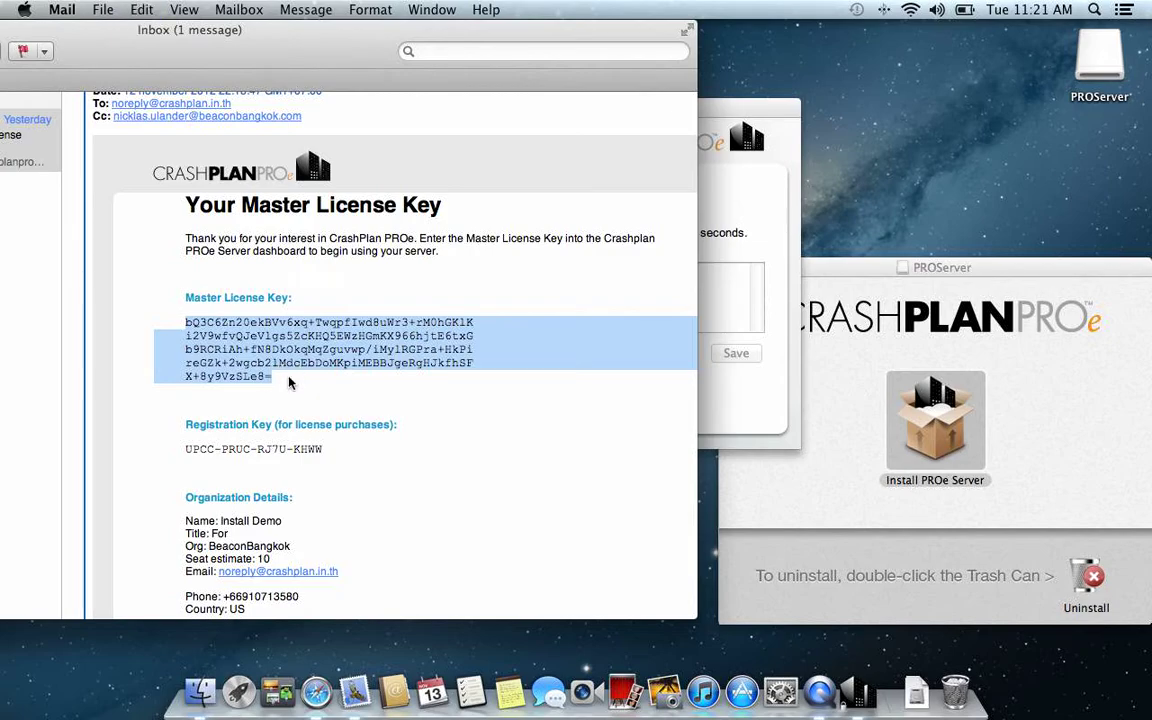
right_click(354, 692)
Step: Quit Mail, paste and save the master license key, then open the web management console
click(362, 643)
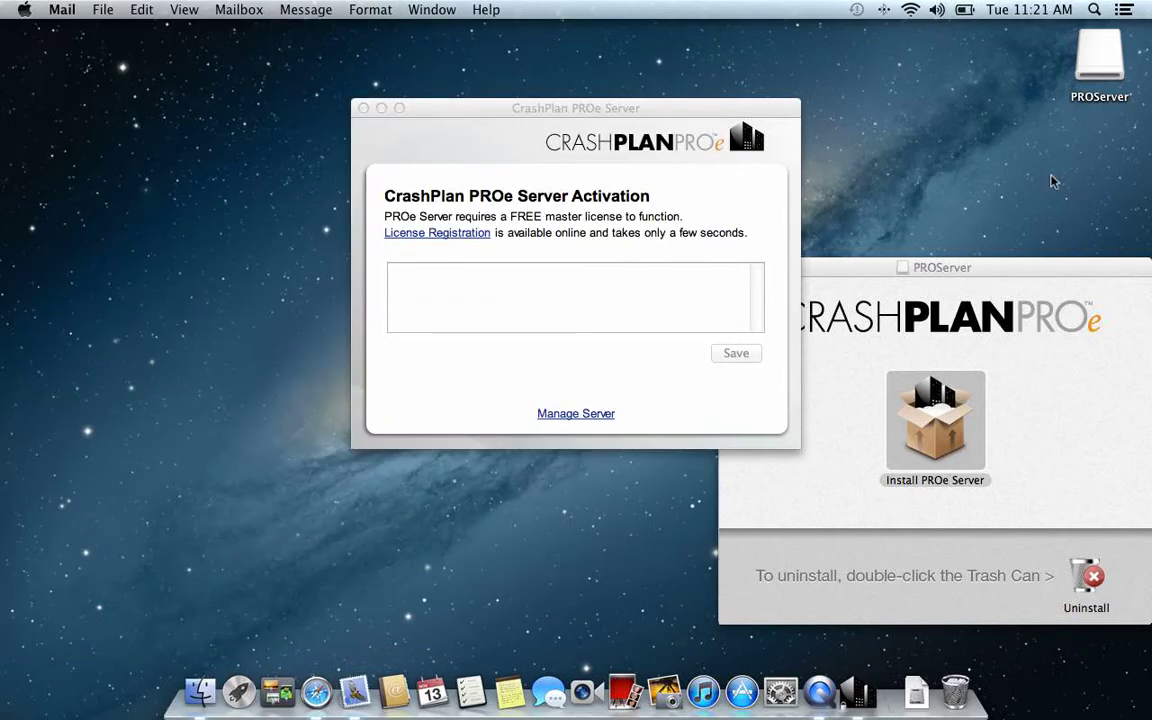
click(562, 106)
click(450, 292)
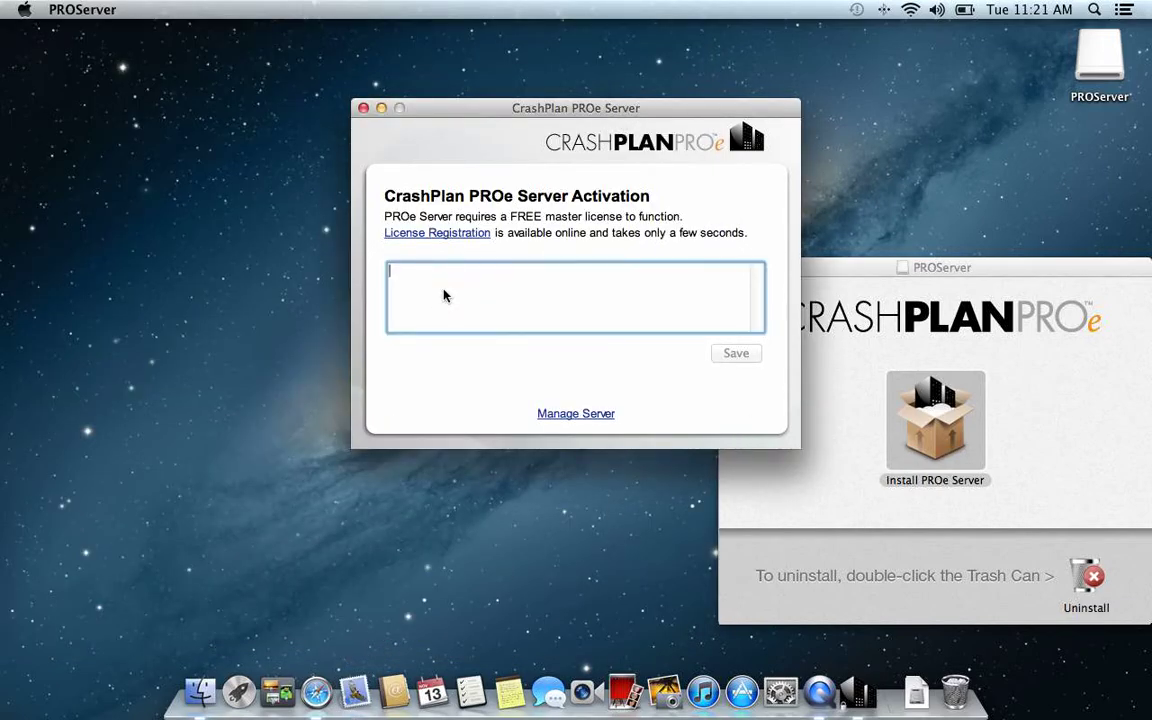
key(super+v)
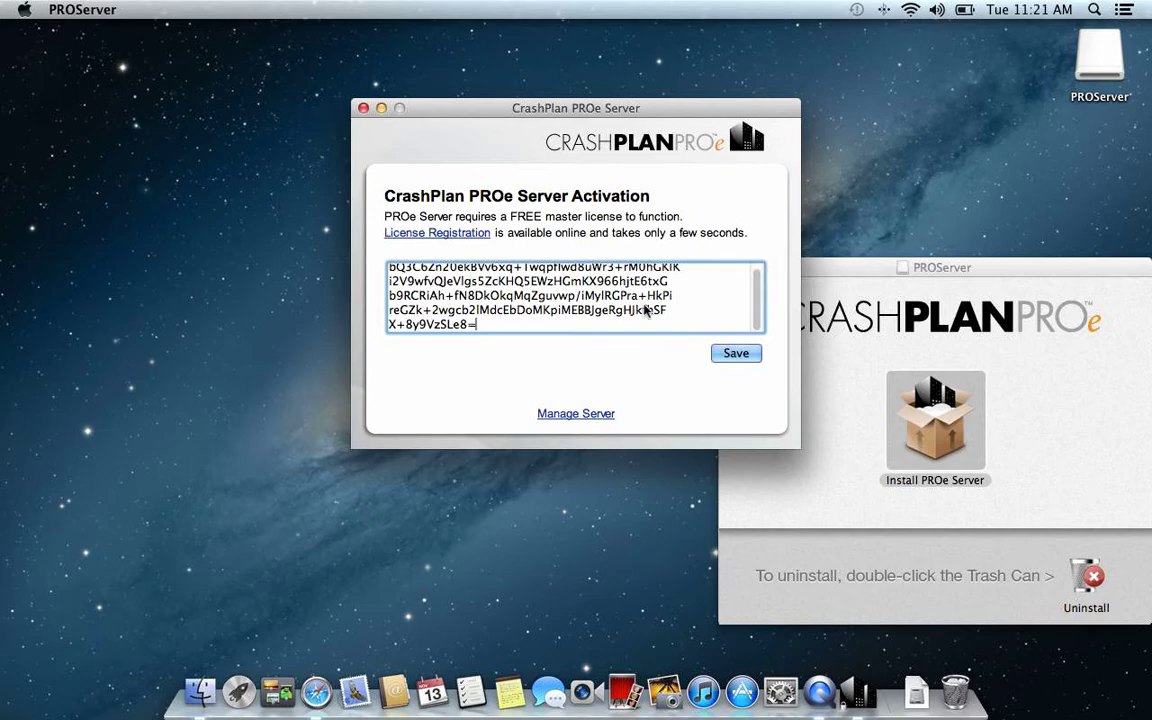
click(738, 356)
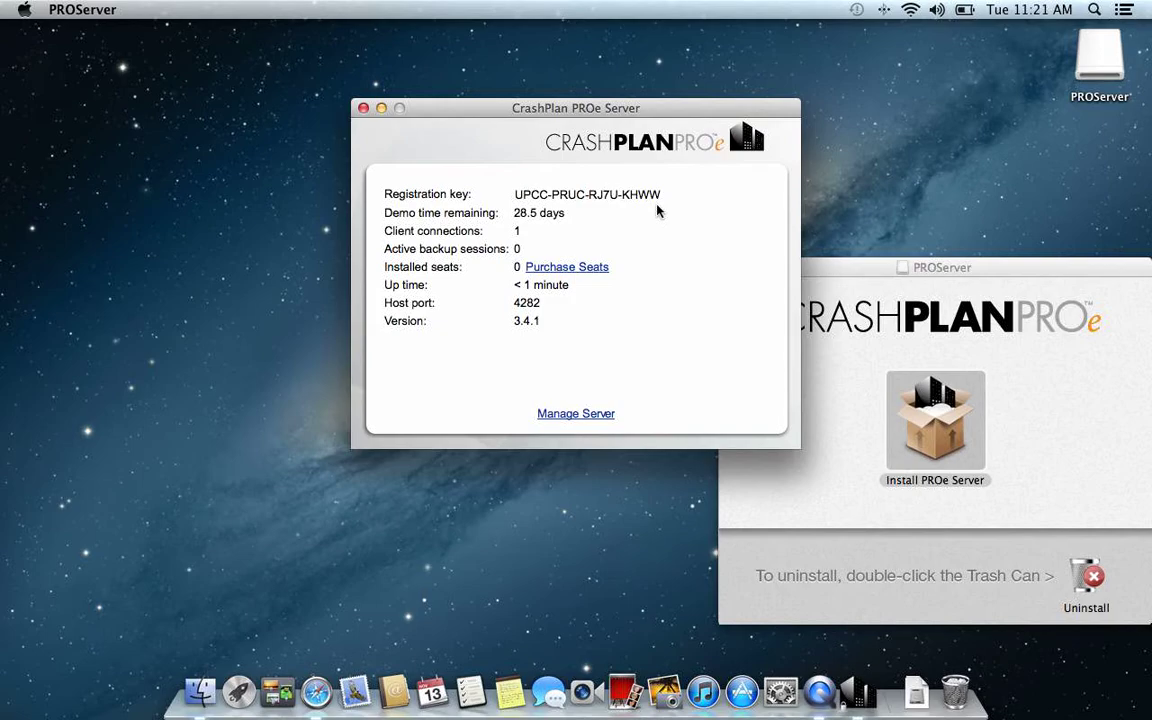
click(598, 417)
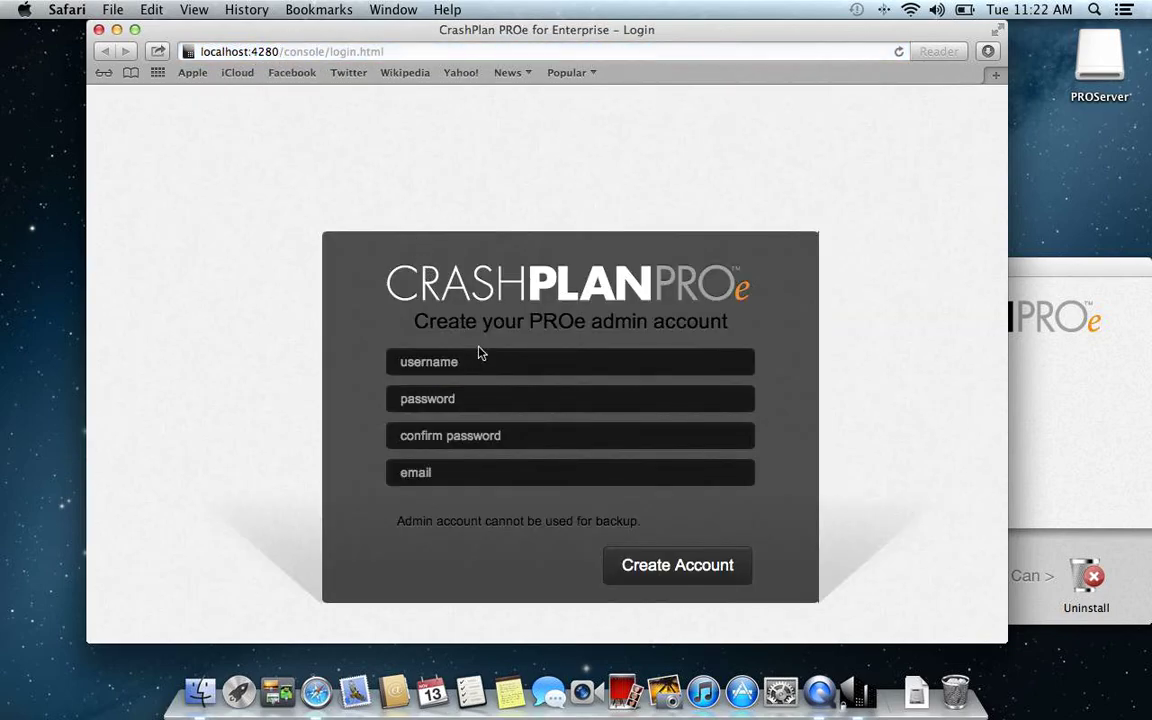
Step: Create the account with username admin, a matching password, and the alert e-mail address
click(478, 358)
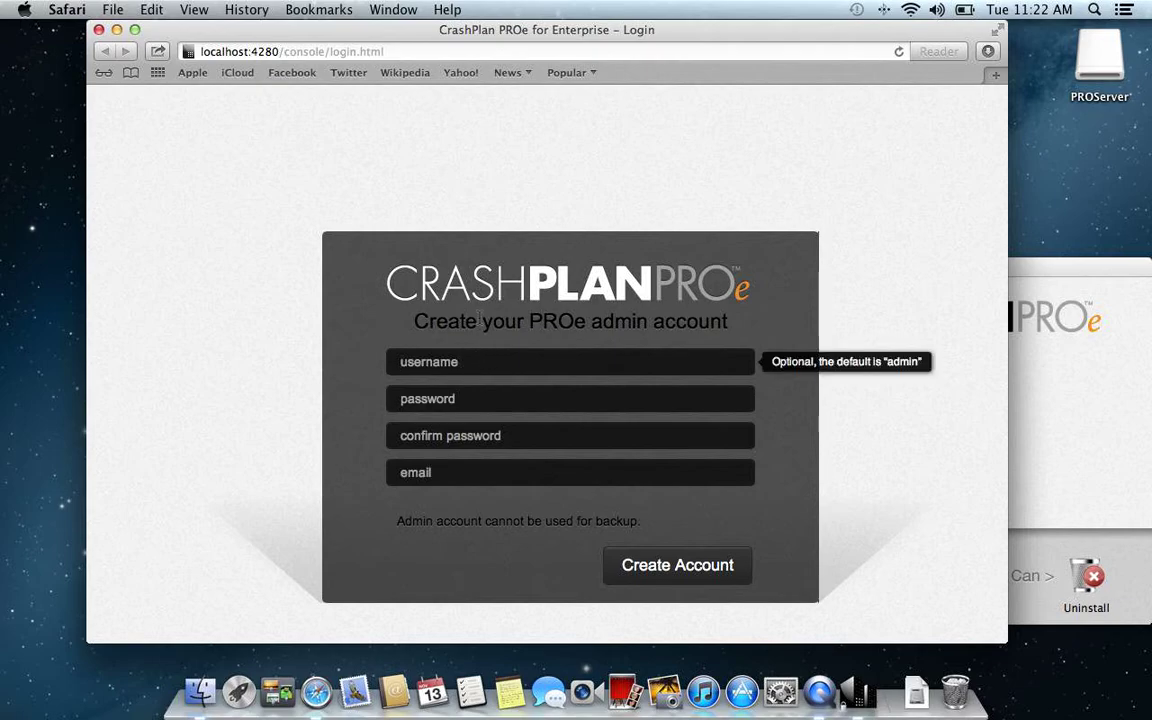
text(admin)
key(Tab)
text(a)
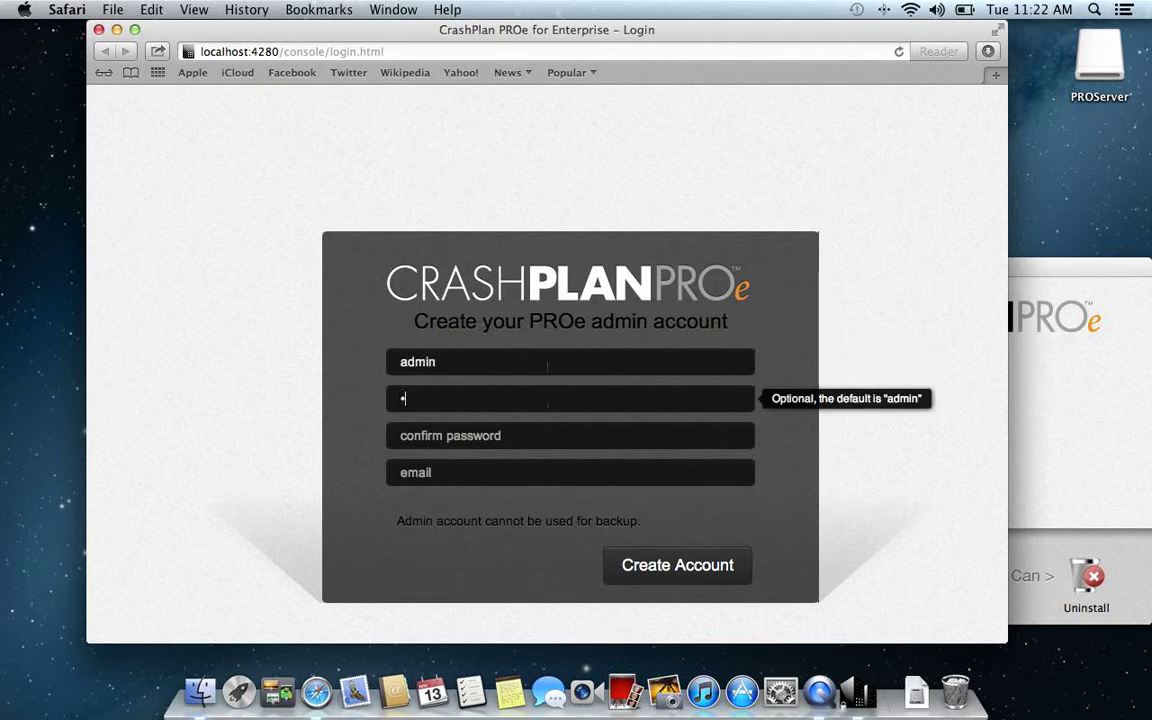
text(dmi)
key(BackSpace)
key(BackSpace)
key(BackSpace)
key(BackSpace)
text(admin)
key(Tab)
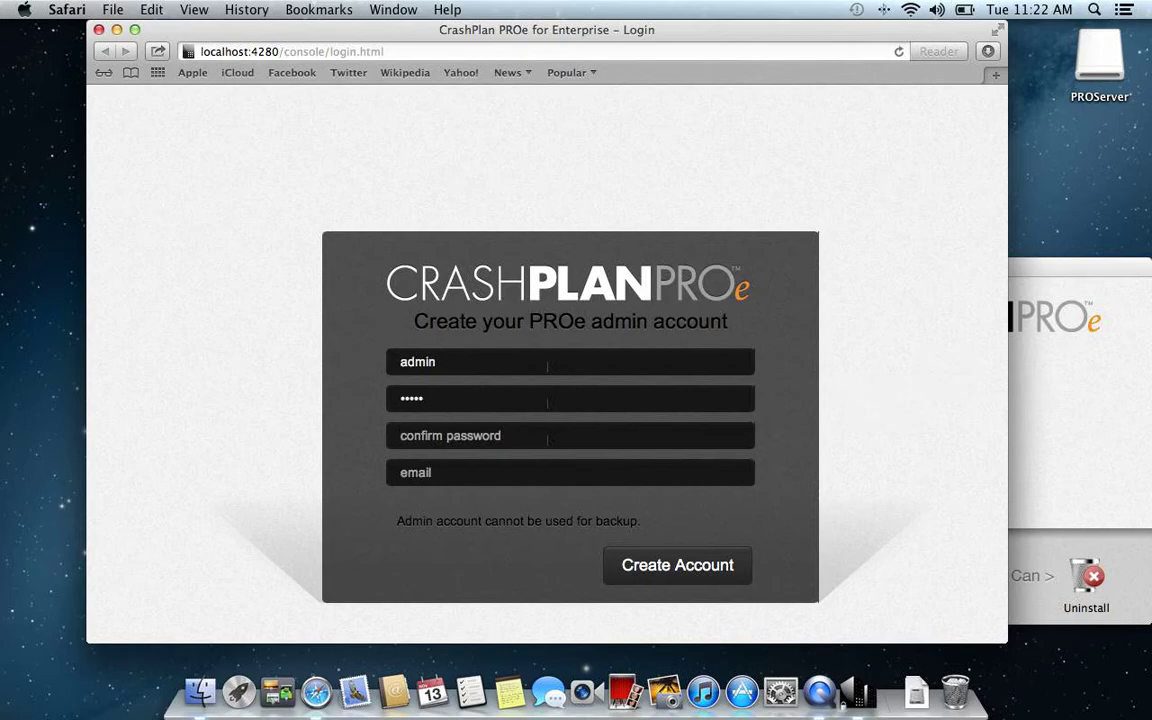
text(admin)
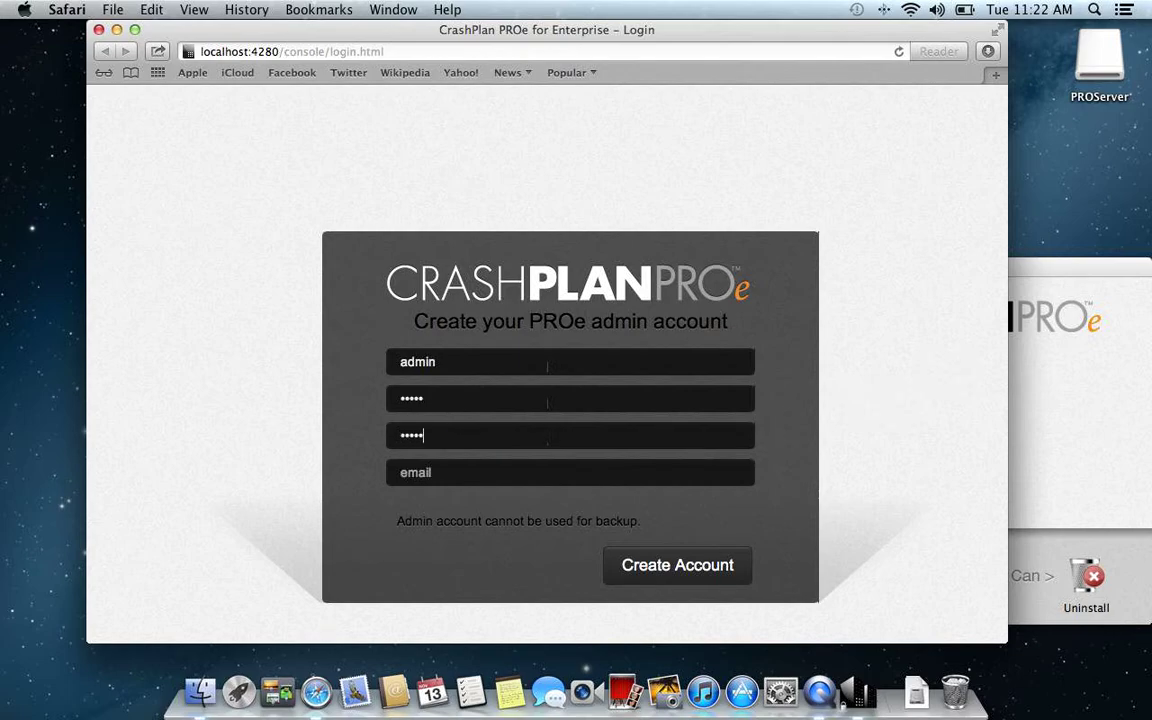
key(Tab)
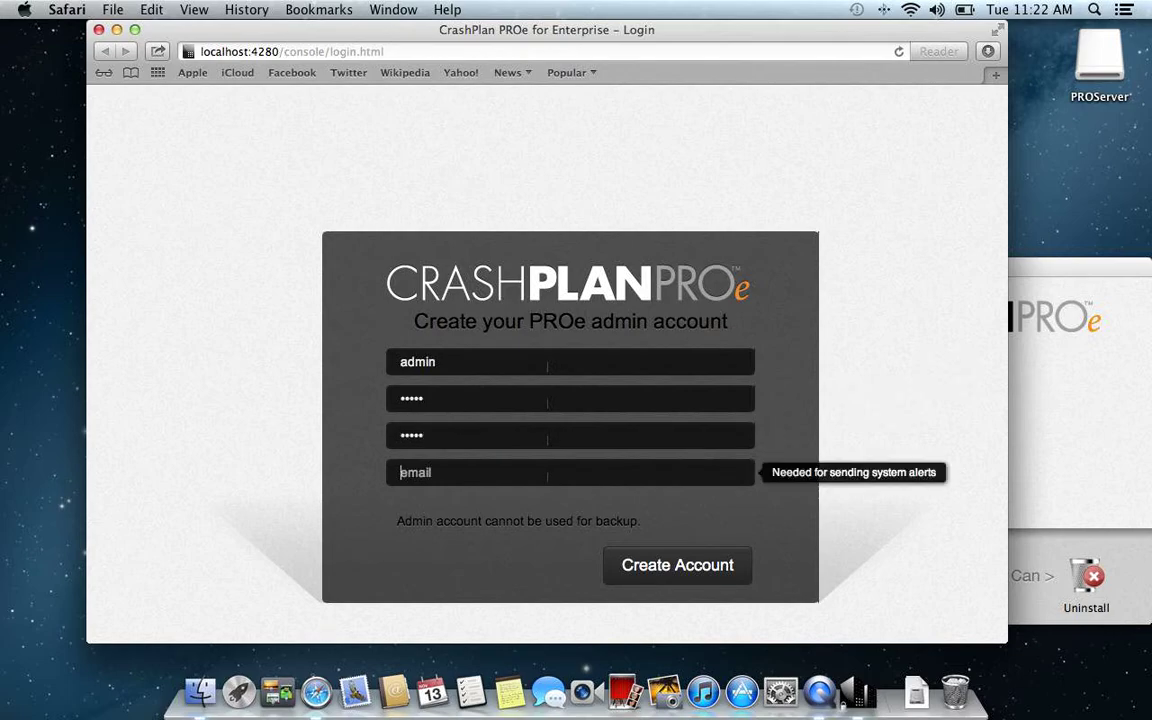
text(nicklas)
key(BackSpace)
key(BackSpace)
key(BackSpace)
key(BackSpace)
key(BackSpace)
key(BackSpace)
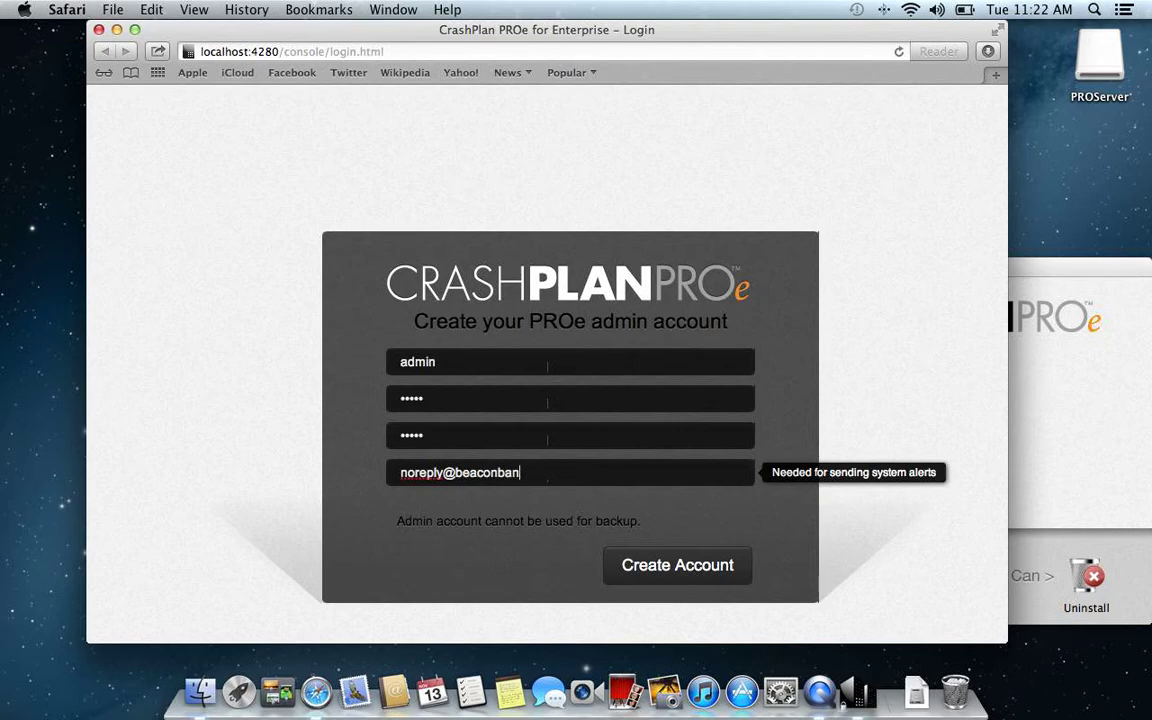
click(677, 566)
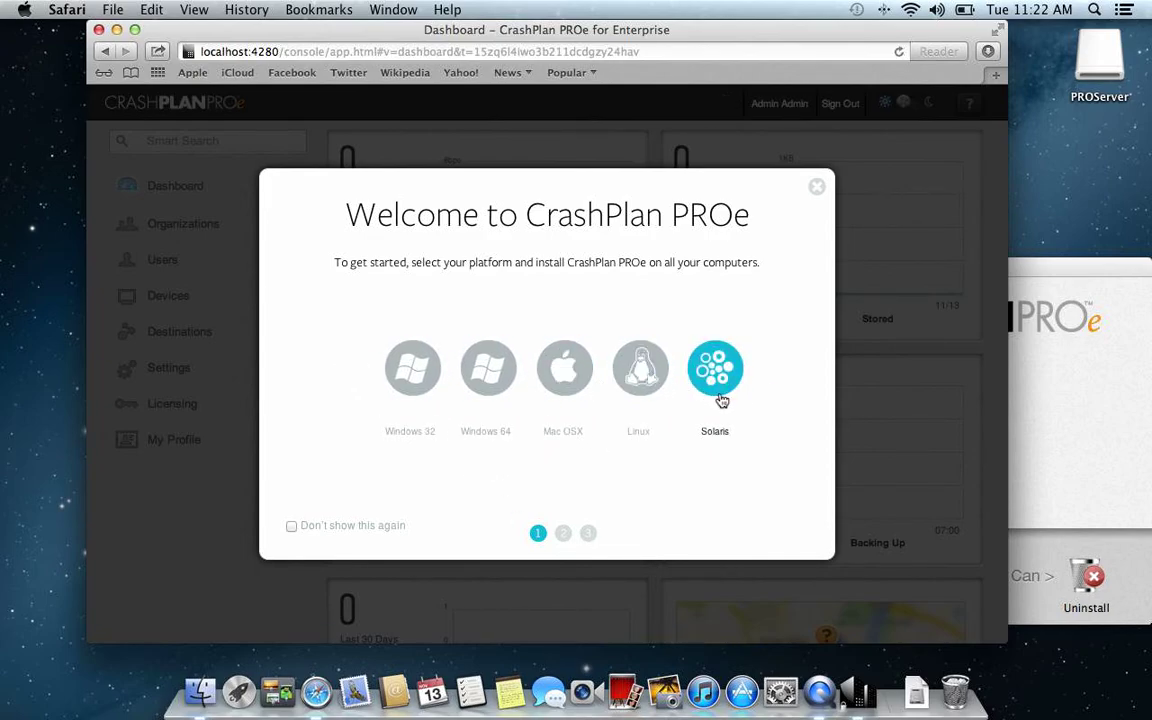
Step: Download the Mac OSX client installer from the Welcome dialog, then close the dialog
click(577, 377)
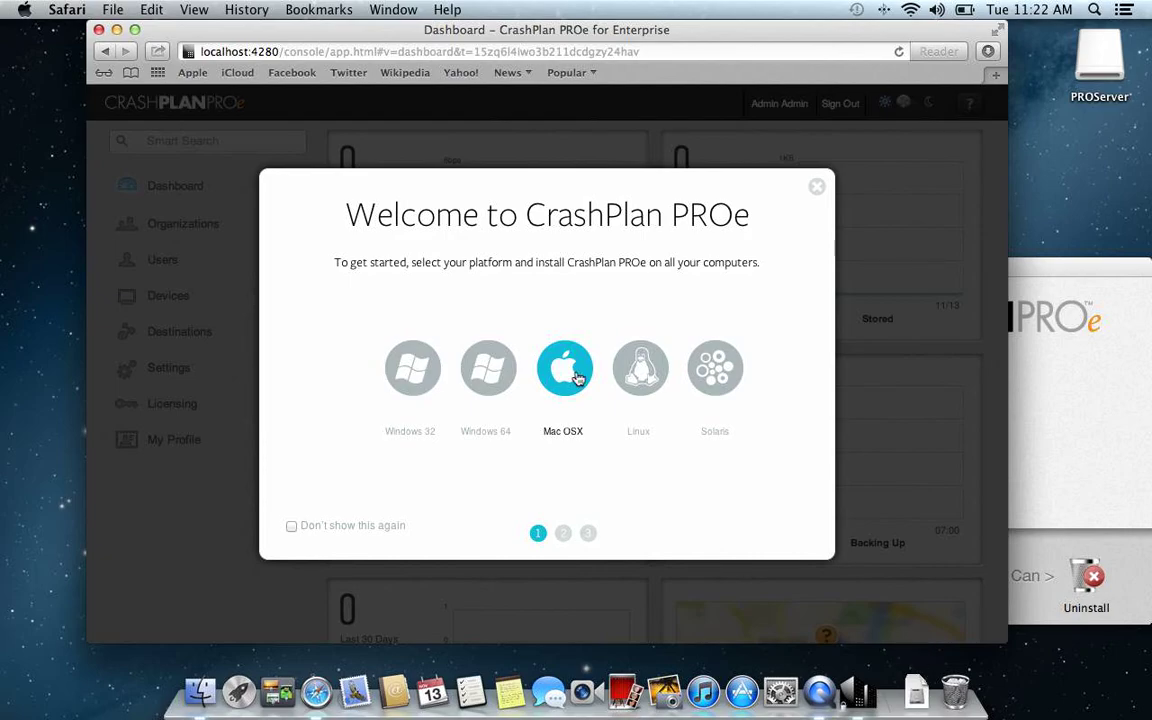
click(816, 186)
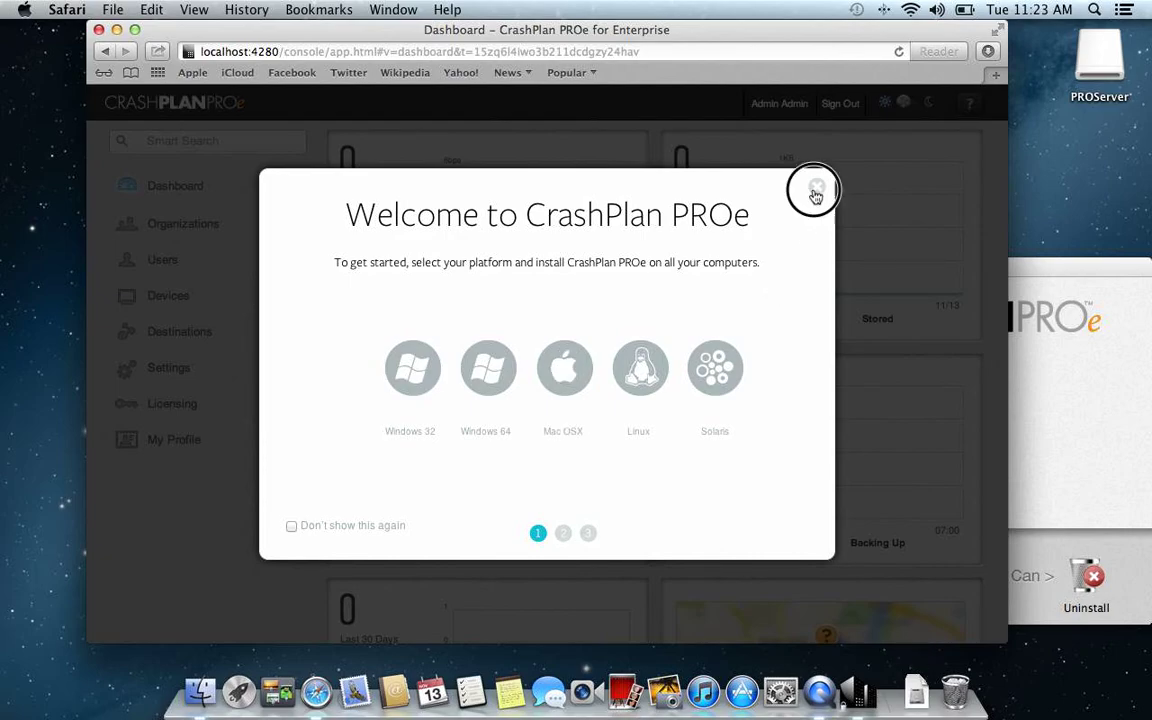